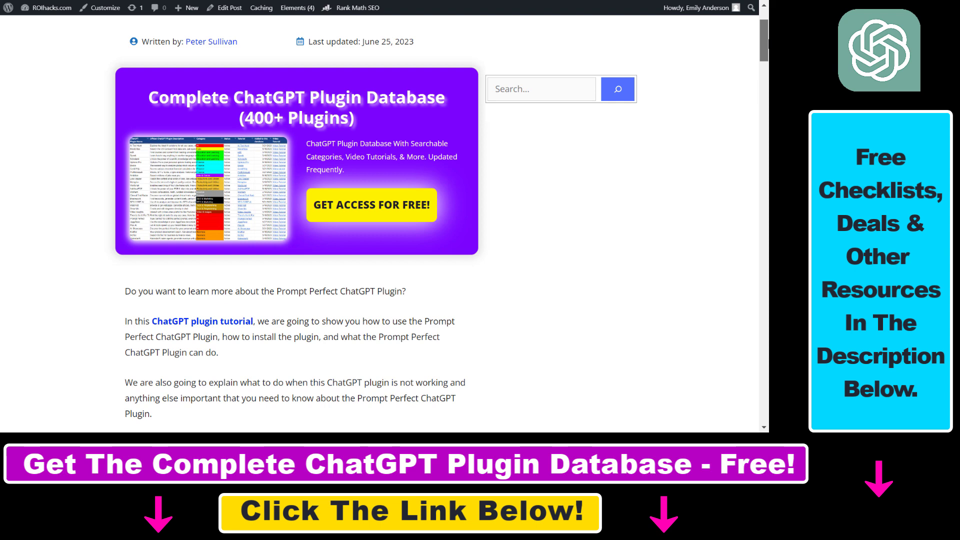
mouse_move(764, 45)
mouse_down()
mouse_move(763, 66)
mouse_move(764, 34)
mouse_move(763, 101)
mouse_up()
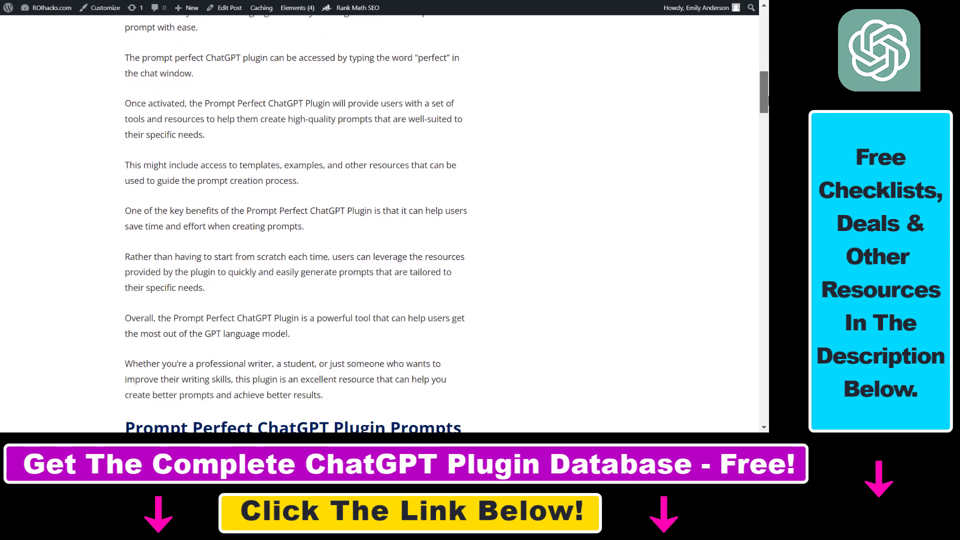
drag(764, 101, 763, 106)
mouse_move(360, 399)
mouse_down()
mouse_move(166, 390)
mouse_move(461, 404)
mouse_up()
- Clear the text highlight on the Prompt Perfect ChatGPT Plugin Prompts heading
click(142, 382)
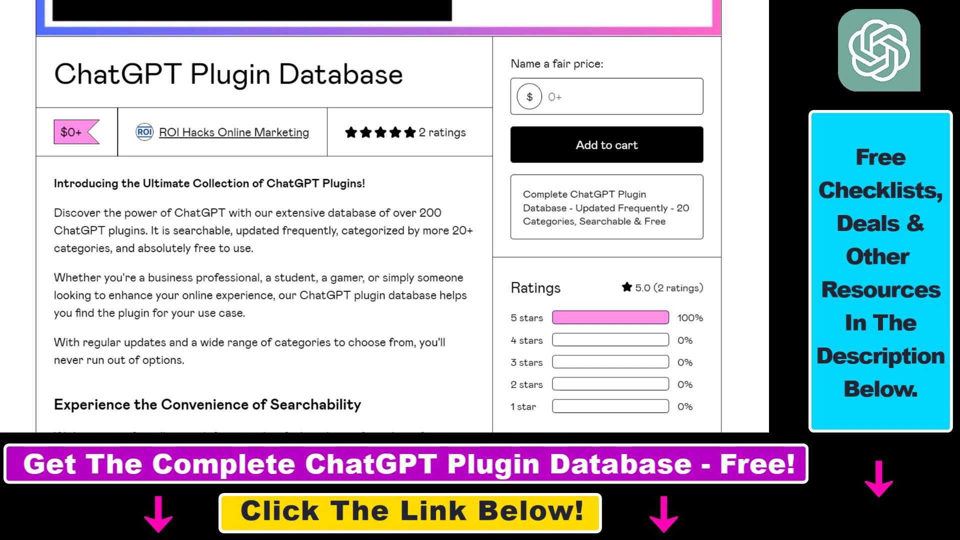
- Highlight the ChatGPT Plugin Database title and spreadsheet headers, try a fair price, and expand the YouTube description
drag(53, 75, 439, 77)
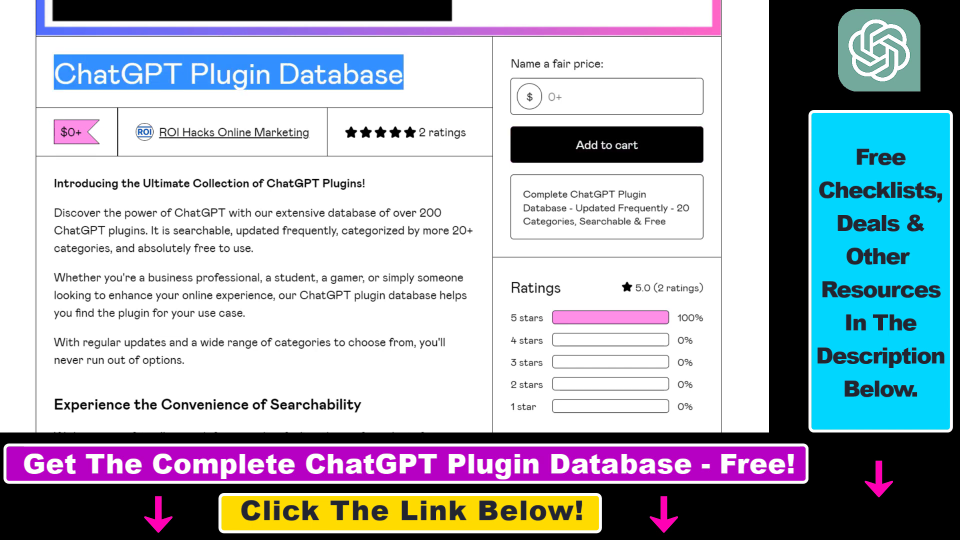
scroll(379, 225, down, 3)
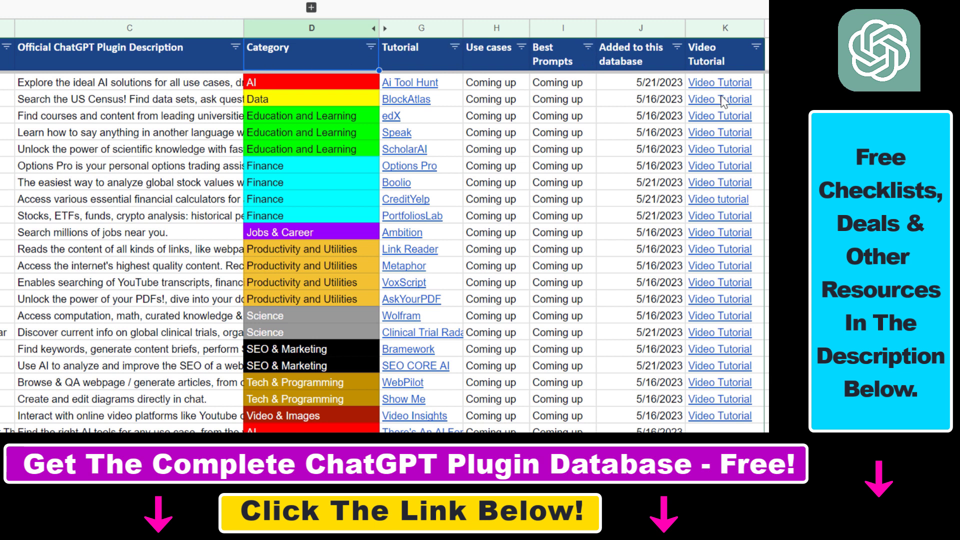
mouse_move(719, 99)
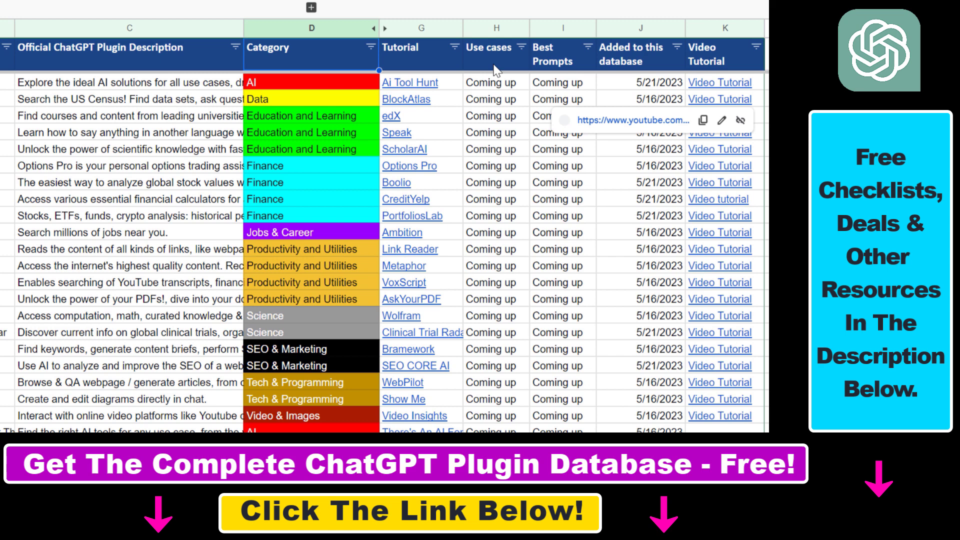
drag(588, 58, 495, 60)
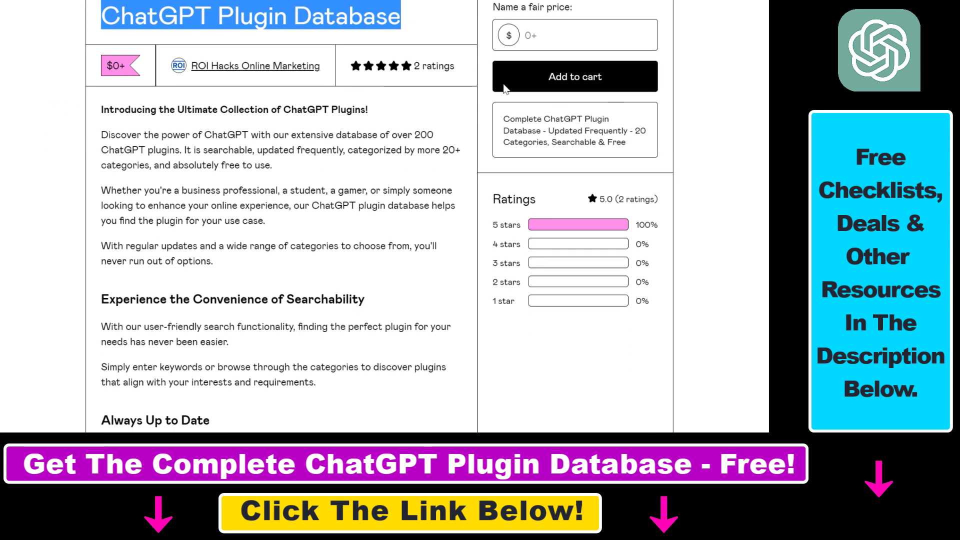
click(541, 35)
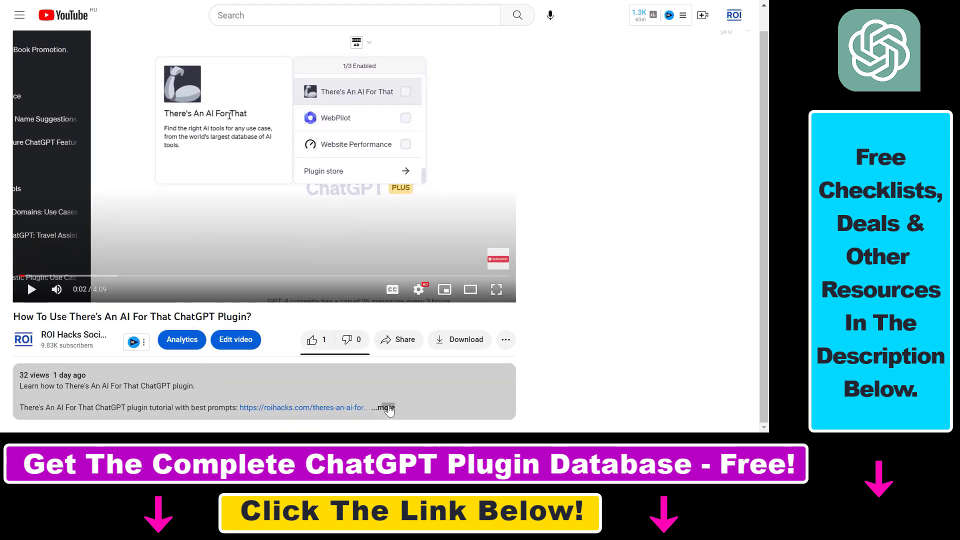
click(389, 409)
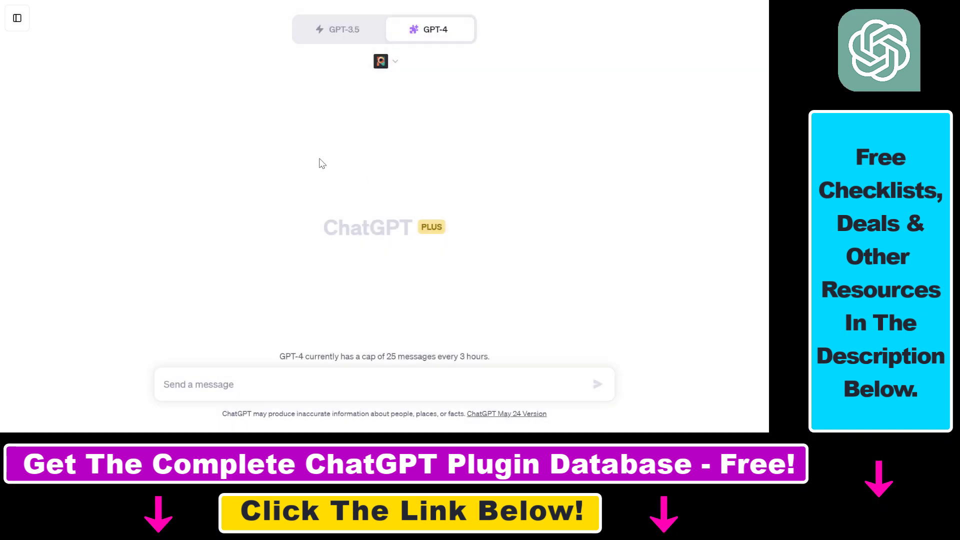
click(383, 65)
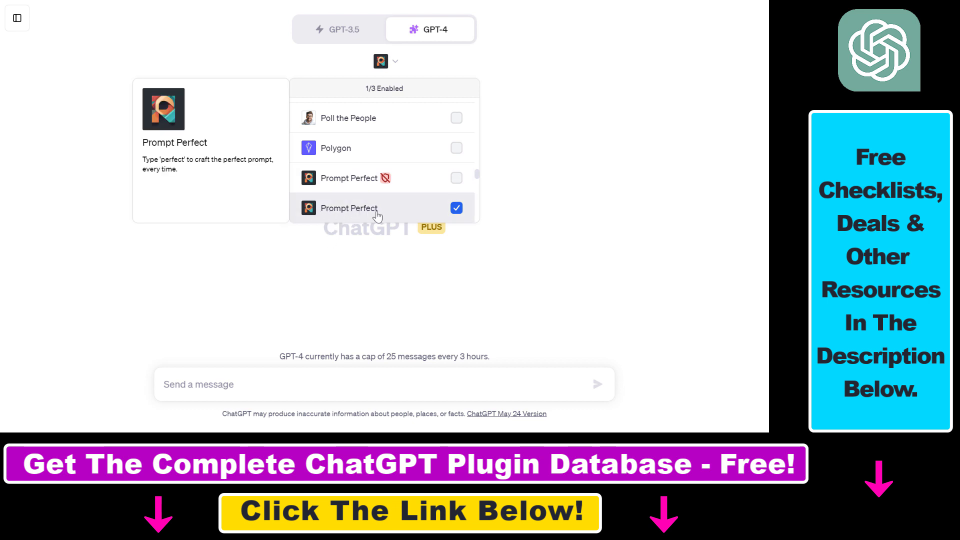
click(548, 127)
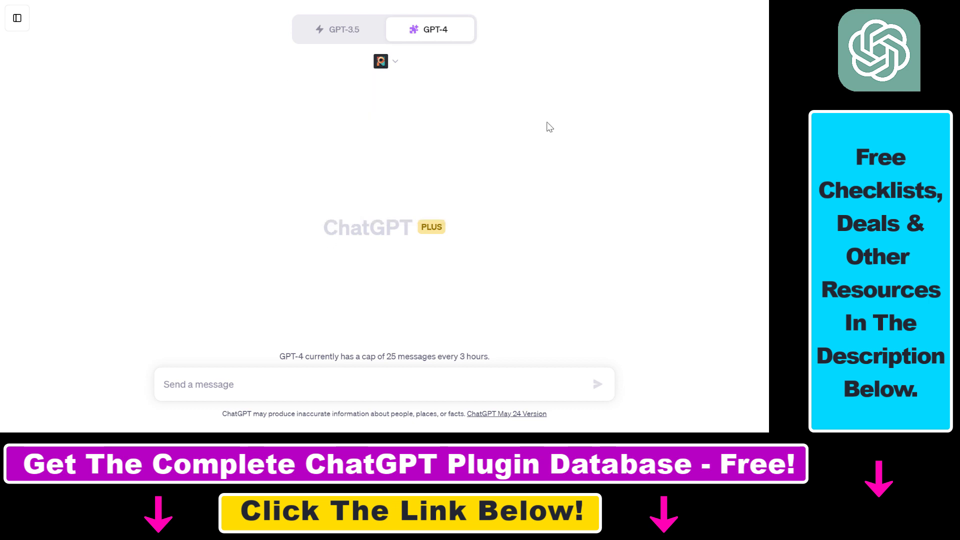
drag(327, 232, 526, 239)
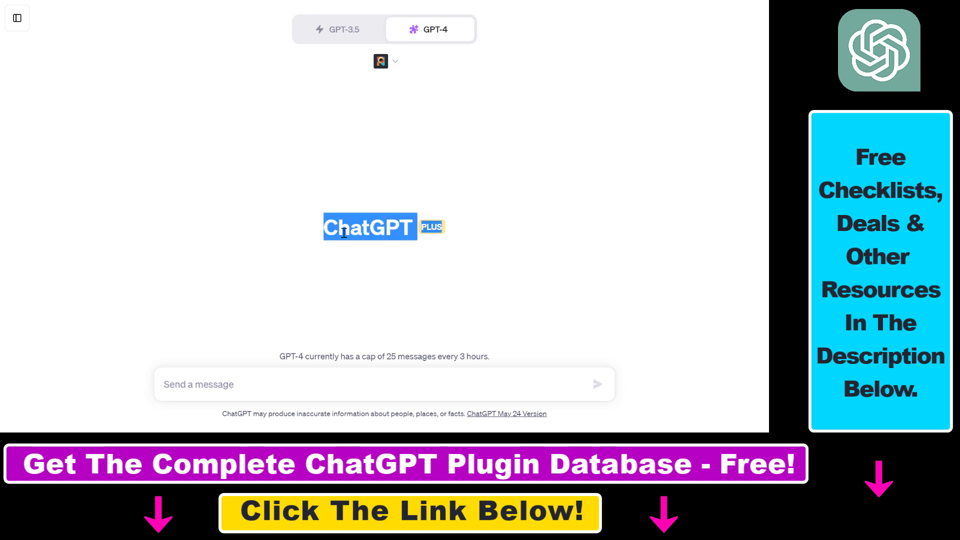
click(345, 254)
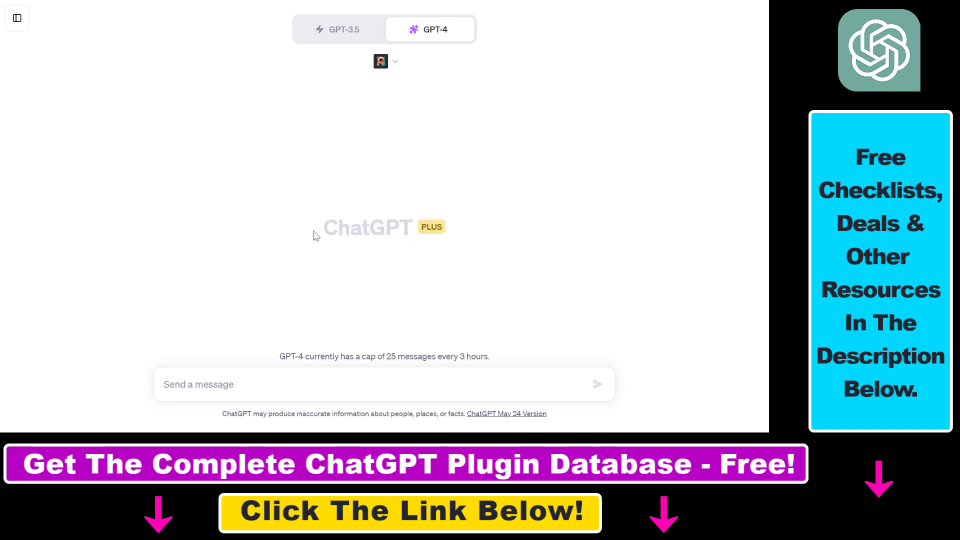
drag(363, 227, 451, 227)
double_click(435, 232)
triple_click(453, 243)
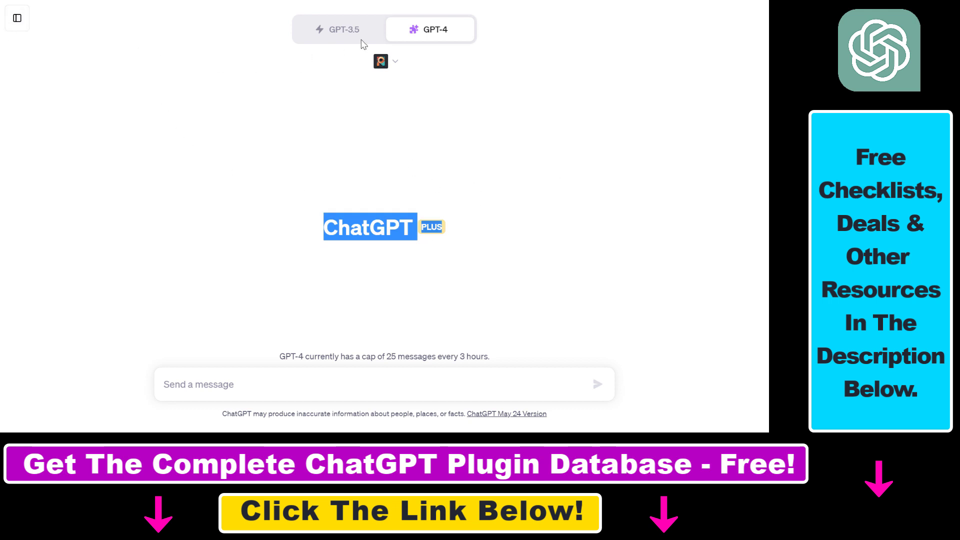
- Switch the new chat to GPT-4 with plugins and show the installed plugin list
click(357, 31)
mouse_move(435, 30)
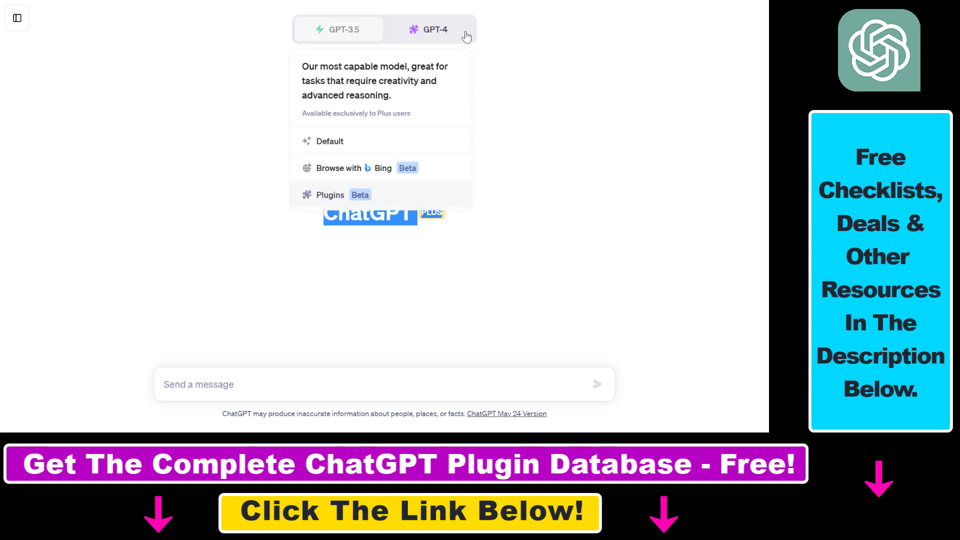
click(405, 36)
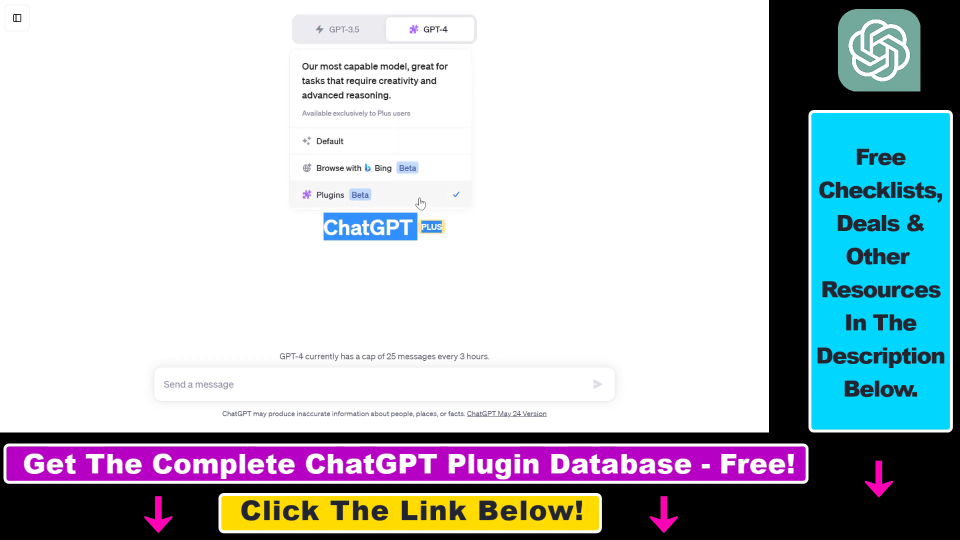
click(420, 203)
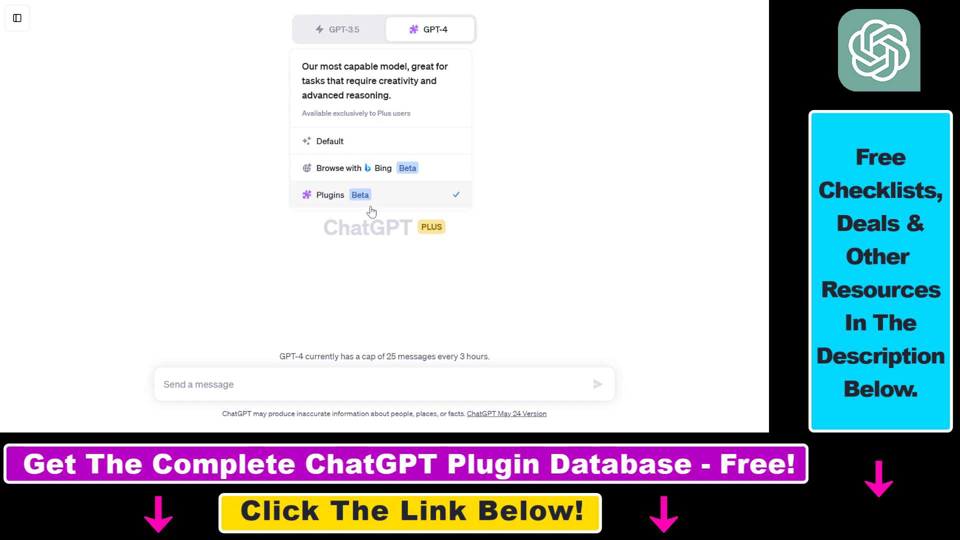
click(426, 201)
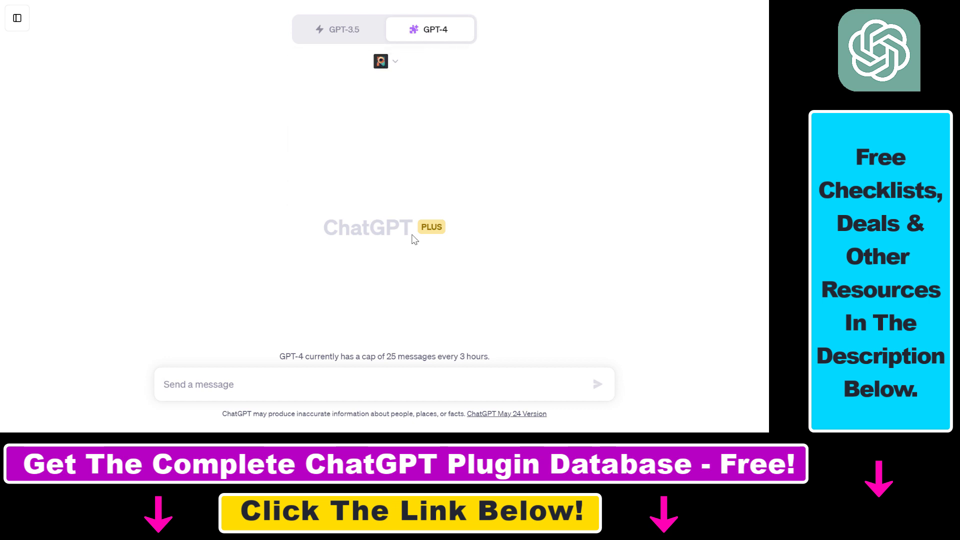
click(396, 65)
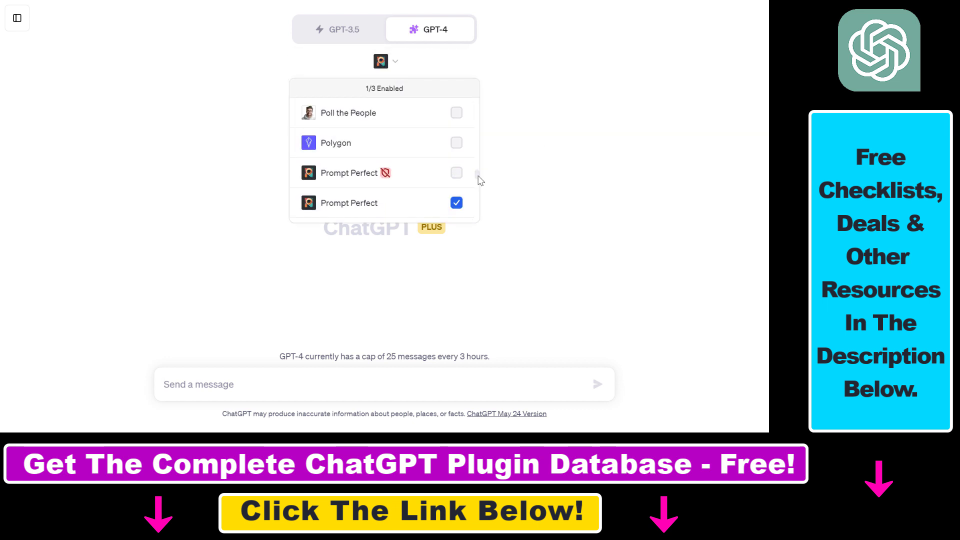
scroll(479, 179, down, 1)
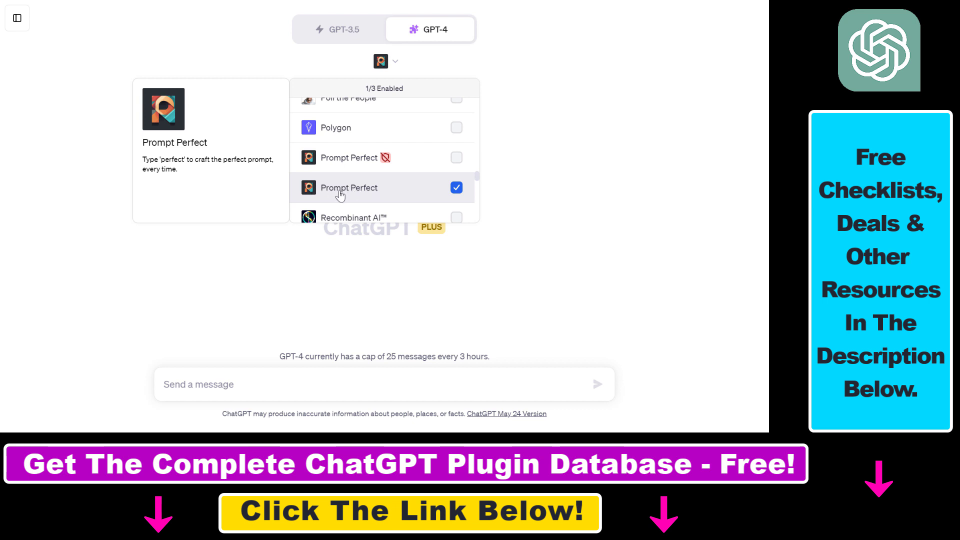
drag(476, 178, 442, 219)
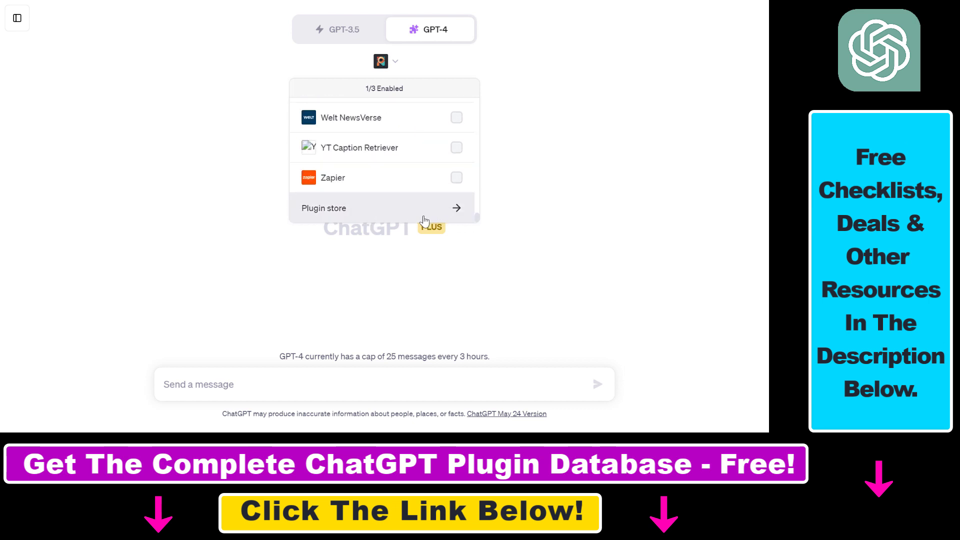
- Leave Prompt Perfect as the only enabled plugin and close the plugin list
drag(478, 222, 476, 178)
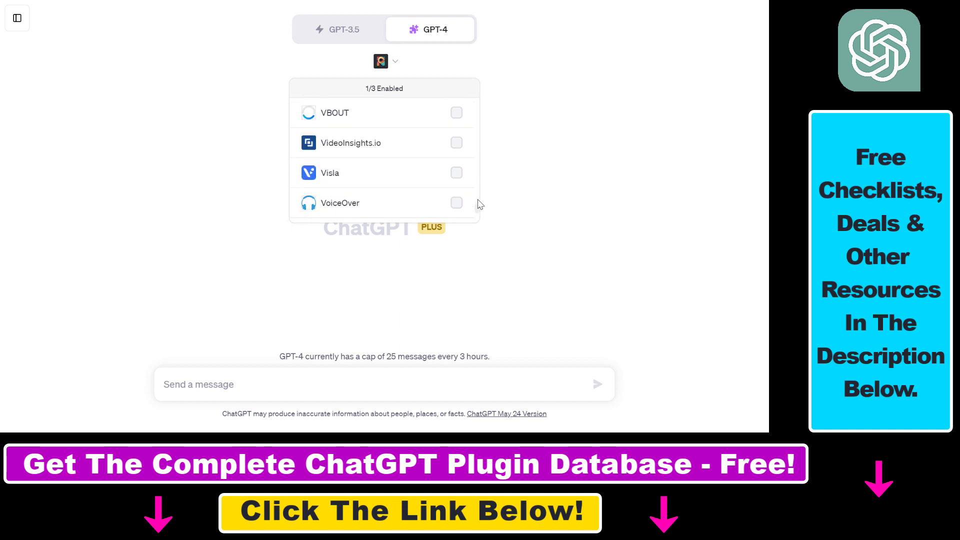
click(456, 199)
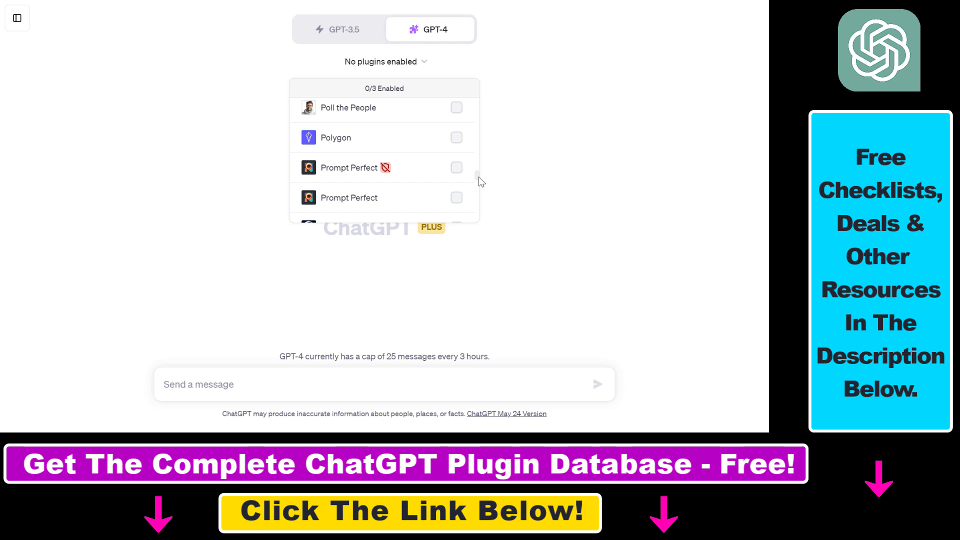
drag(478, 178, 365, 187)
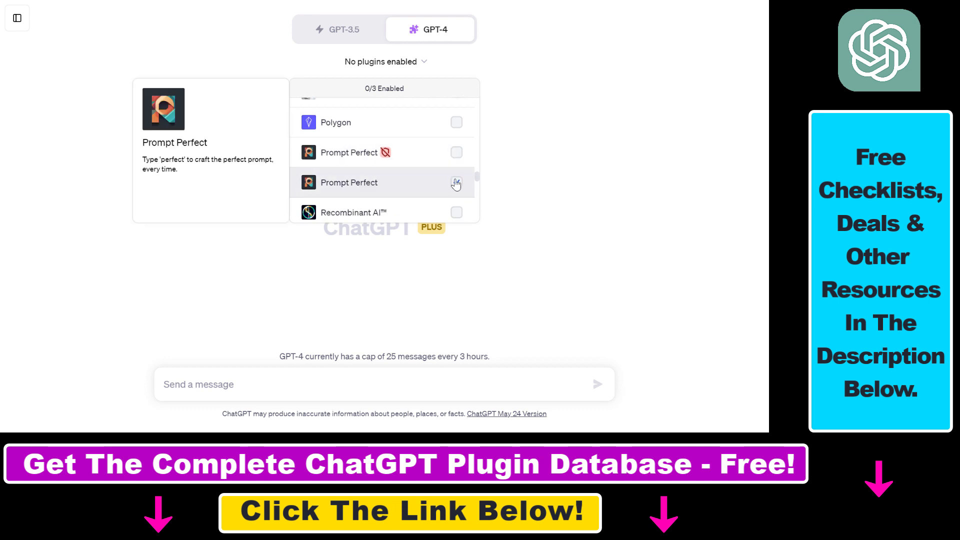
click(457, 184)
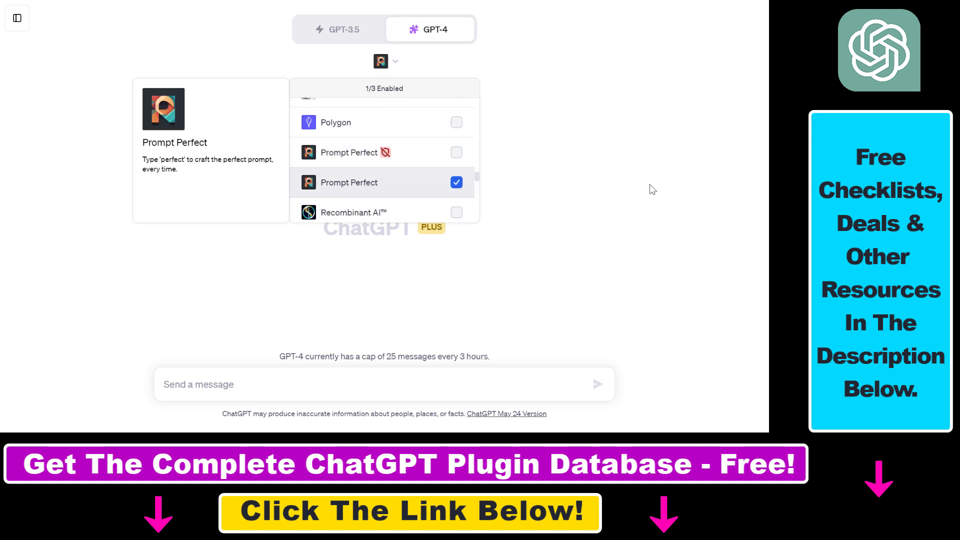
click(381, 65)
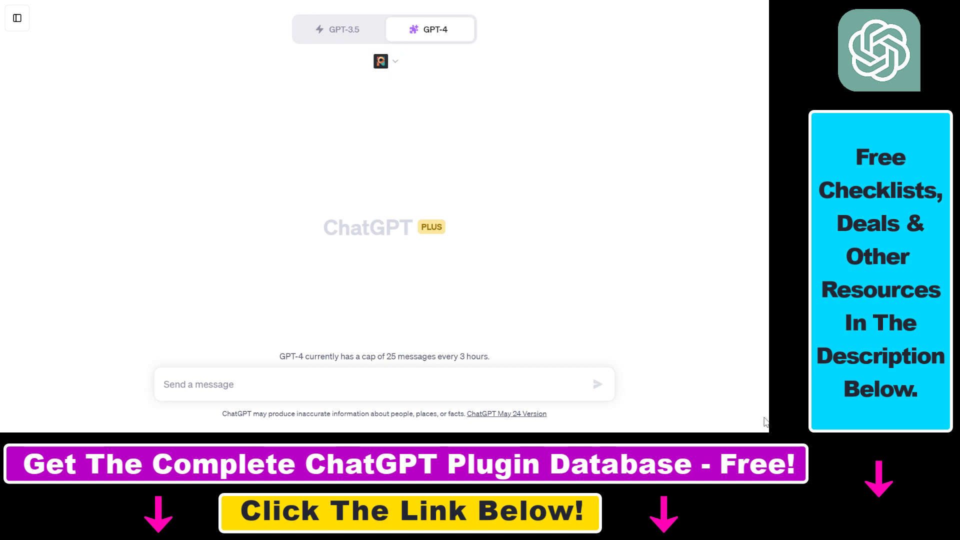
- Paste the 'perfect:' Facebook ad copy prompt into the message box and confirm Prompt Perfect is enabled
click(377, 396)
text(perfect: write me a good facebook ad copy for a real estate agent.)
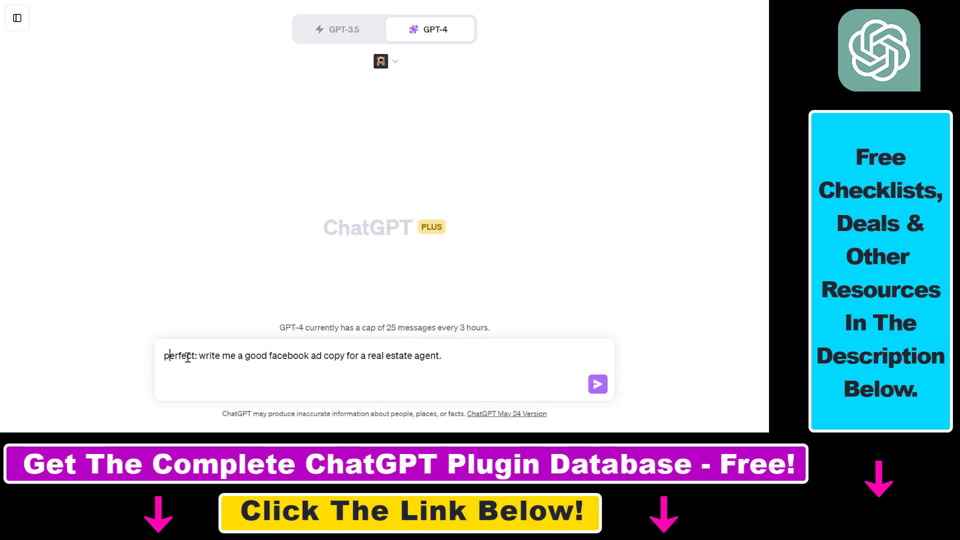
drag(188, 357, 491, 357)
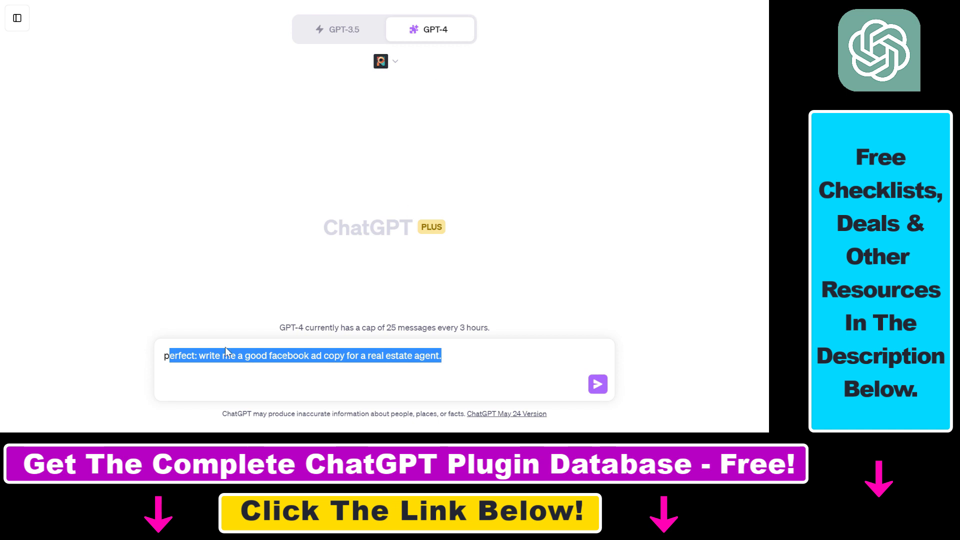
click(450, 137)
click(387, 63)
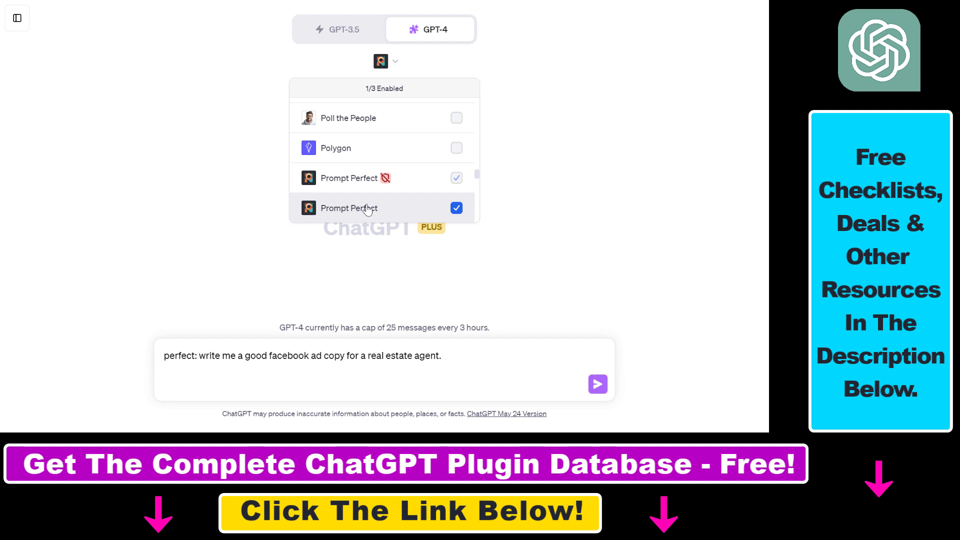
- Point out the 'perfect' trigger word and the real-estate ad request that follows it
mouse_move(349, 208)
drag(169, 358, 194, 358)
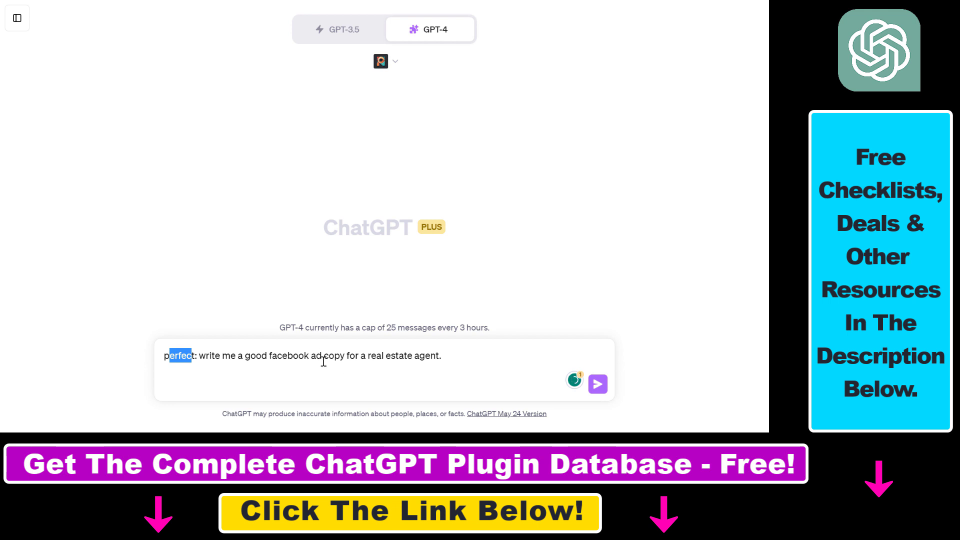
double_click(166, 358)
click(183, 359)
double_click(183, 358)
drag(216, 358, 390, 364)
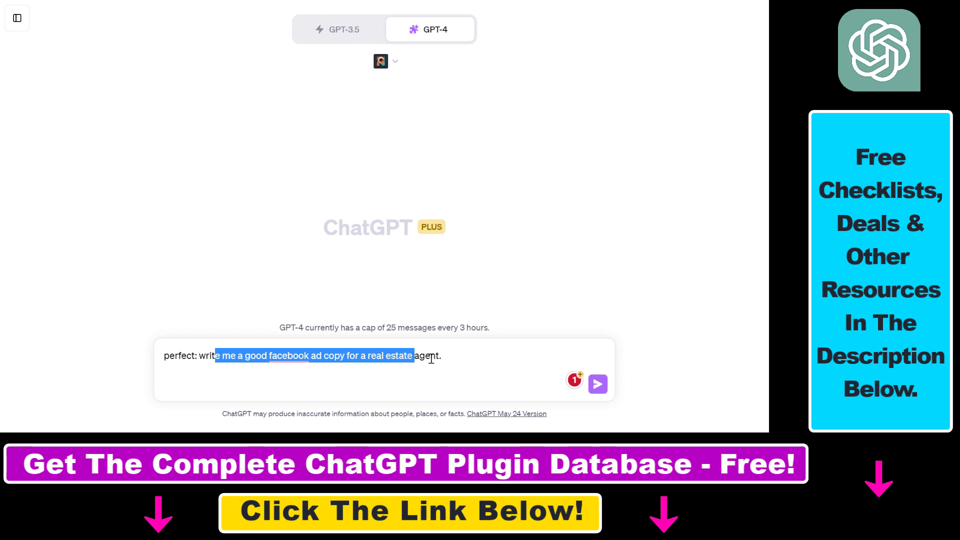
click(485, 361)
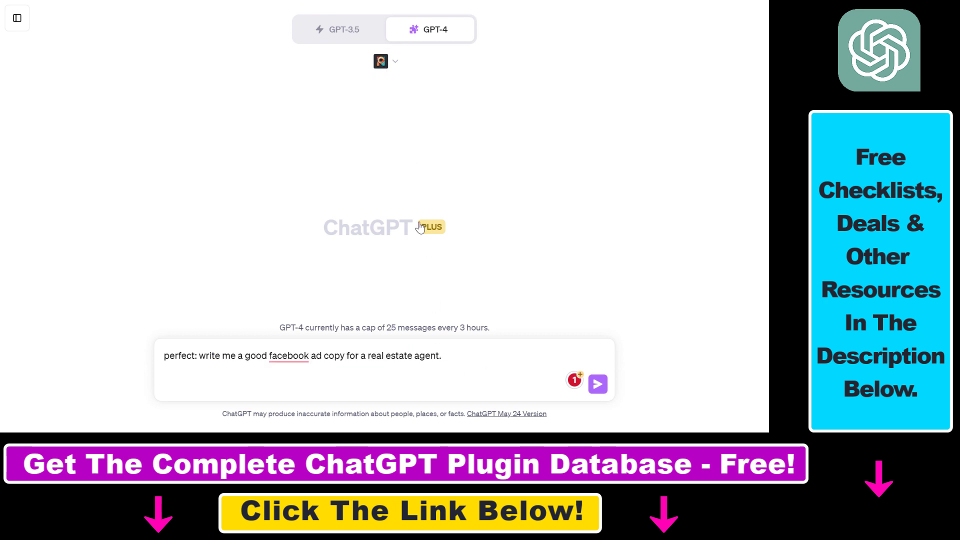
click(598, 385)
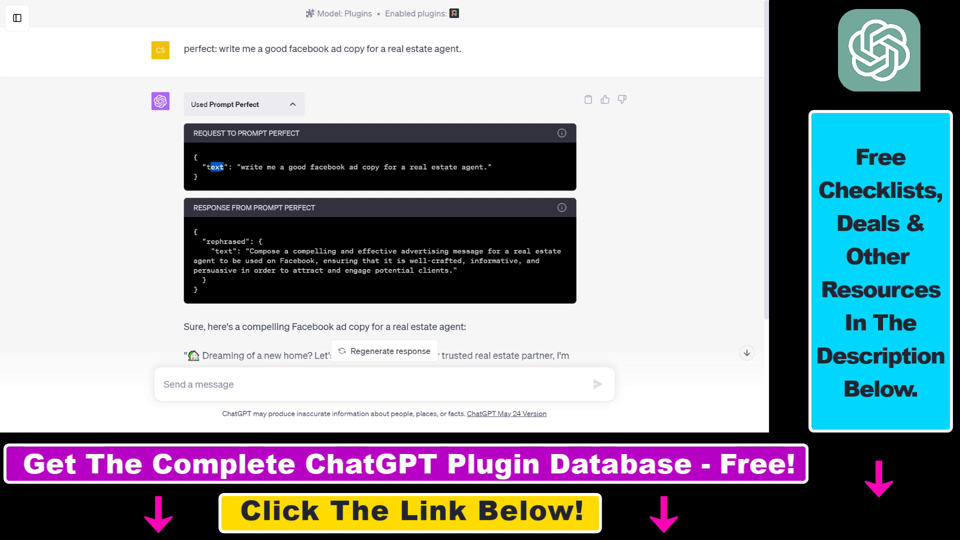
drag(221, 50, 462, 50)
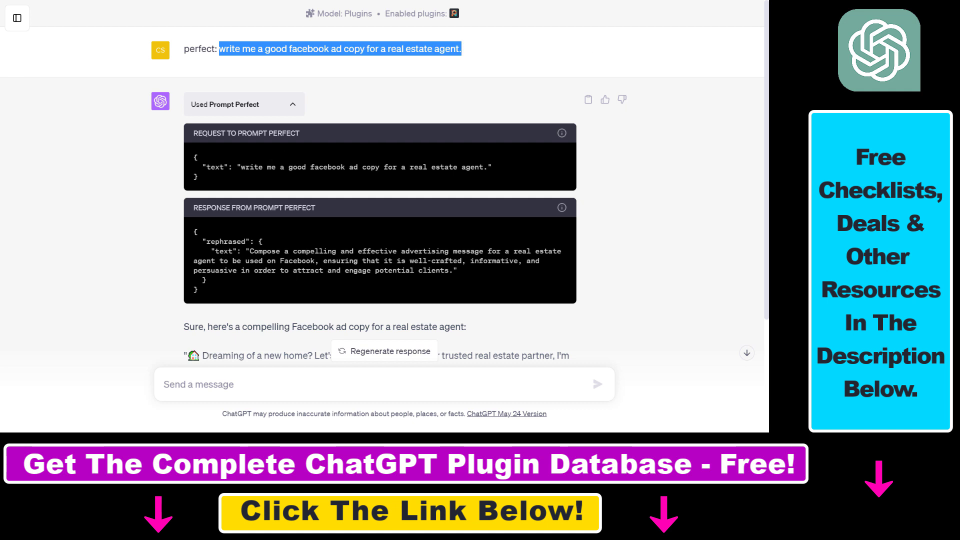
drag(240, 167, 471, 167)
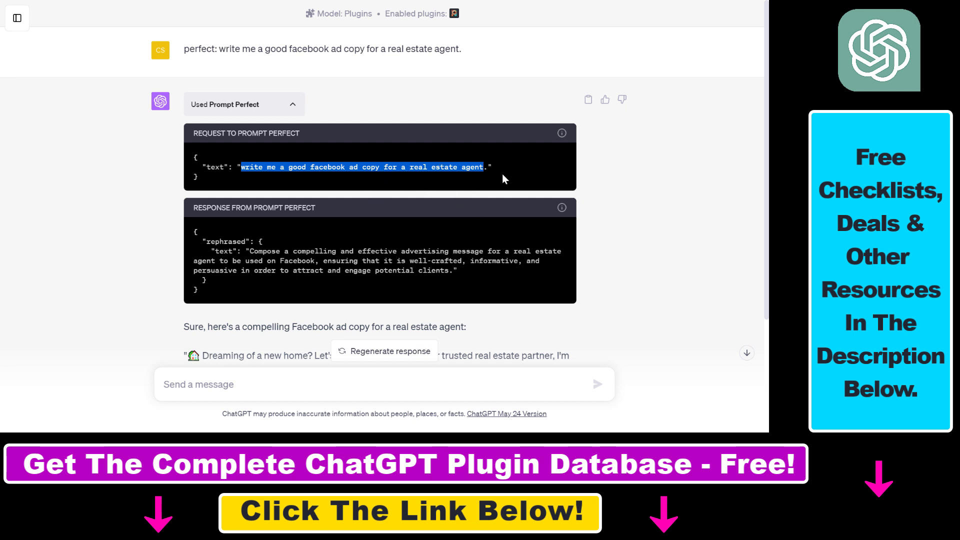
drag(207, 208, 265, 212)
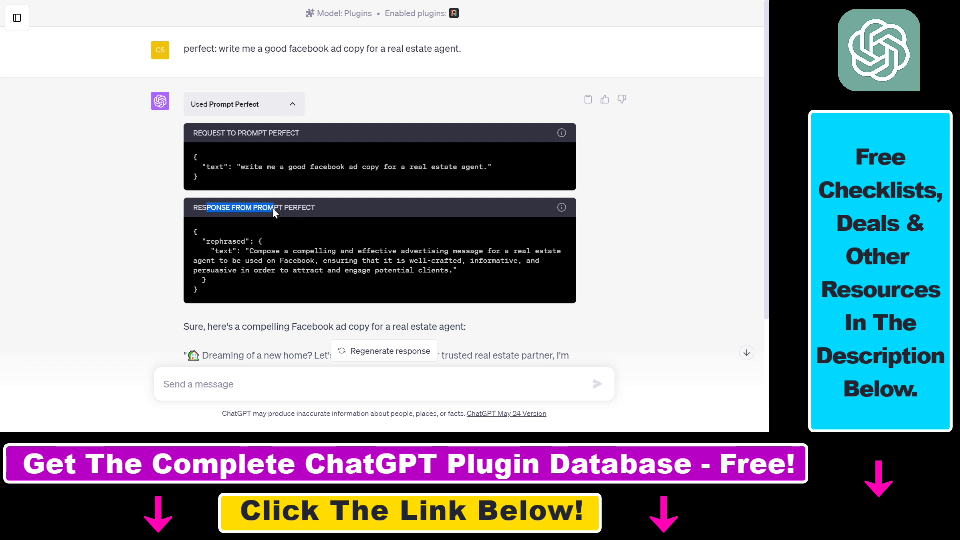
mouse_move(207, 241)
mouse_down()
mouse_move(375, 251)
mouse_move(386, 261)
mouse_move(475, 251)
mouse_up()
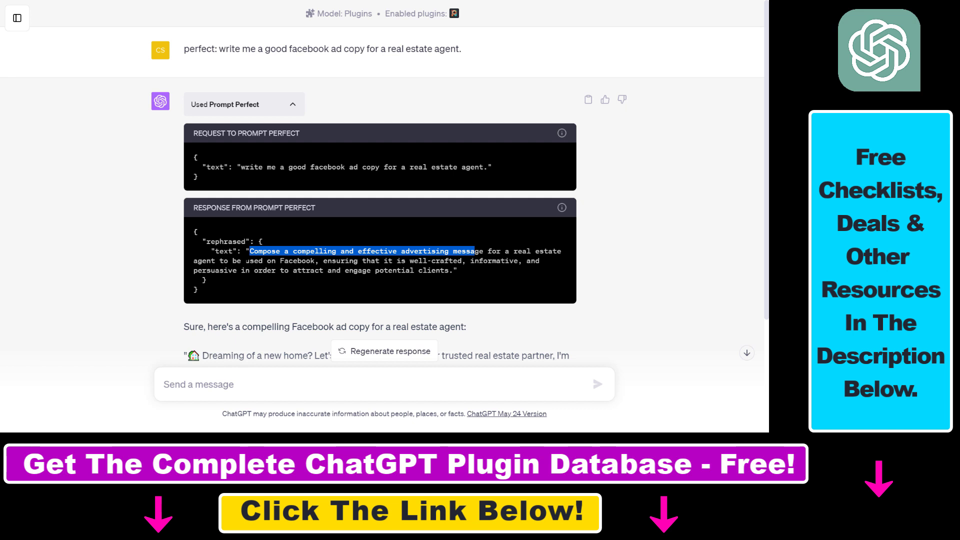
click(289, 261)
drag(327, 261, 371, 261)
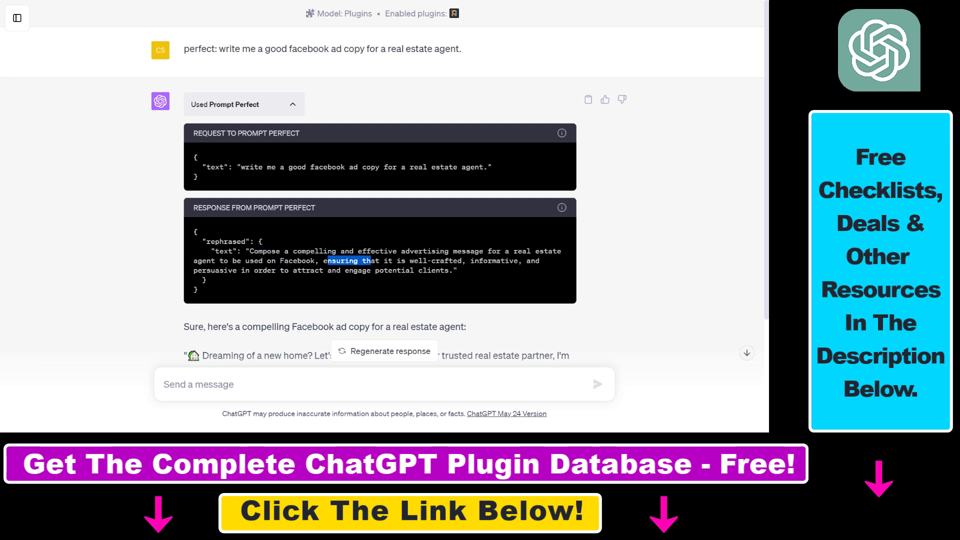
drag(289, 270, 415, 271)
scroll(178, 178, down, 2)
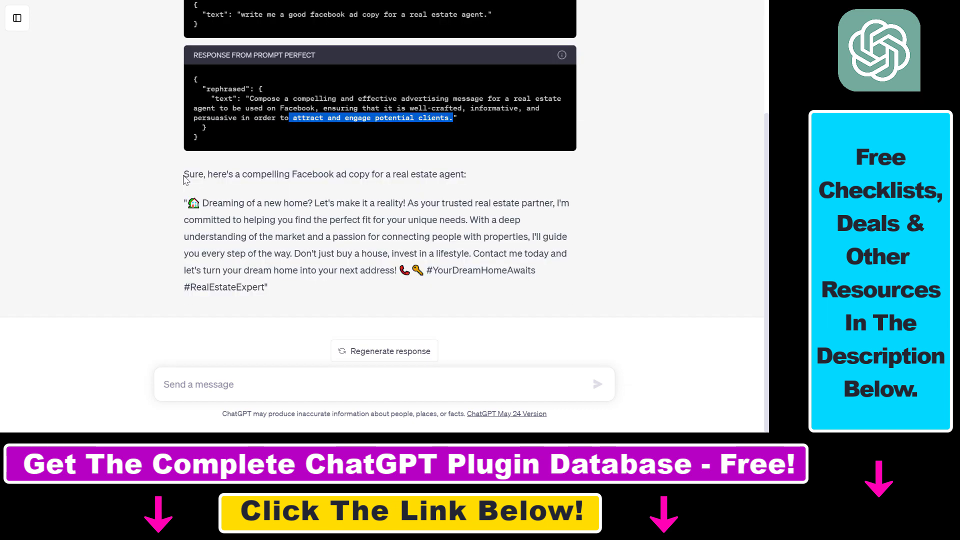
drag(184, 175, 267, 287)
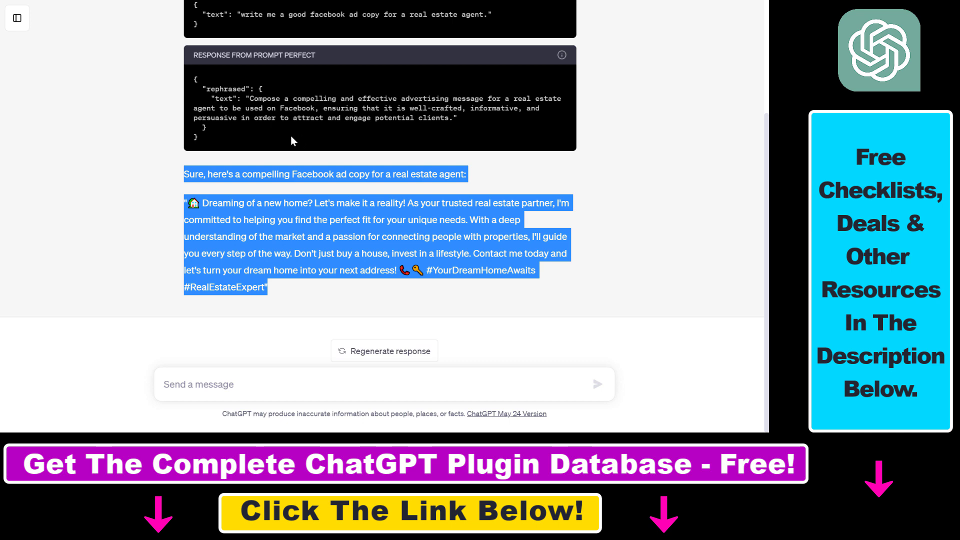
drag(190, 177, 408, 307)
drag(184, 174, 282, 293)
click(280, 292)
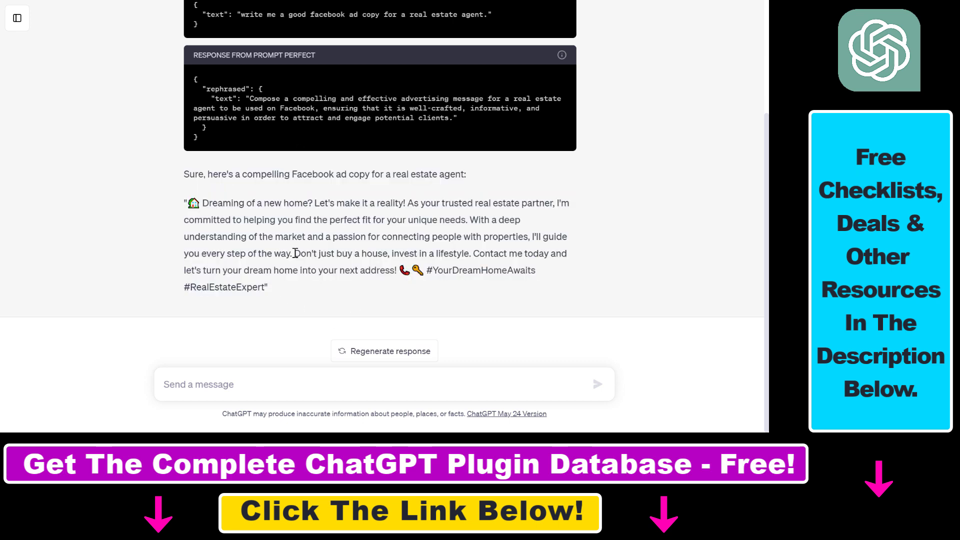
drag(473, 272, 431, 274)
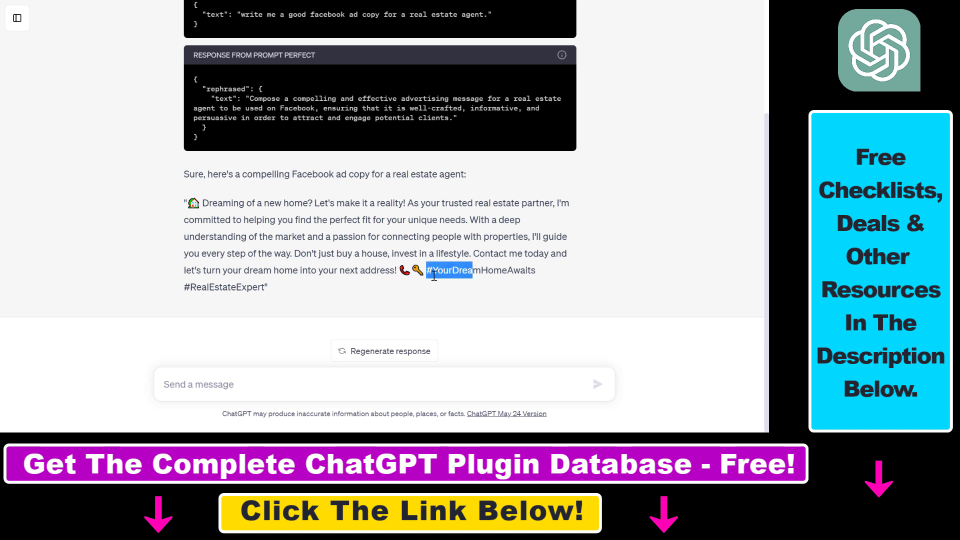
click(420, 272)
drag(237, 204, 315, 203)
drag(426, 203, 399, 204)
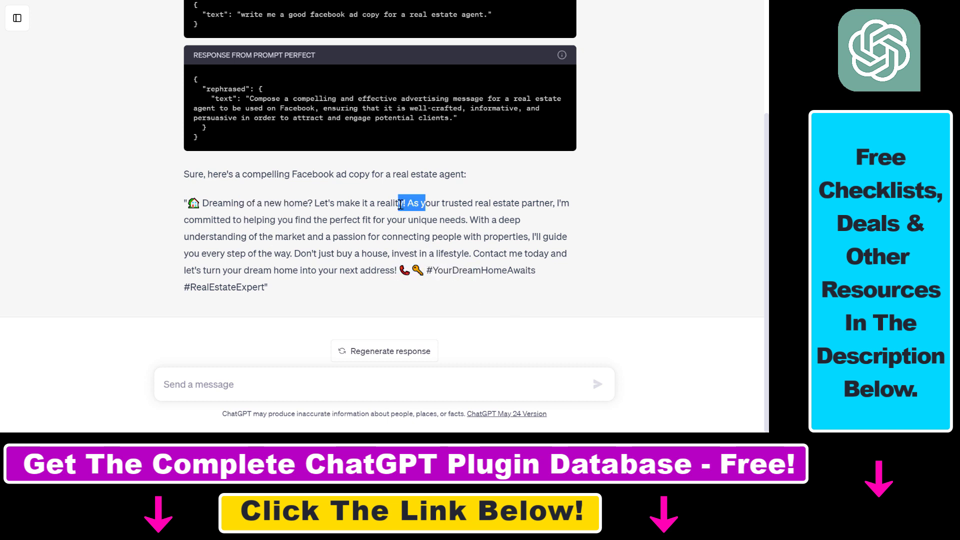
scroll(189, 46, up, 2)
drag(189, 46, 456, 49)
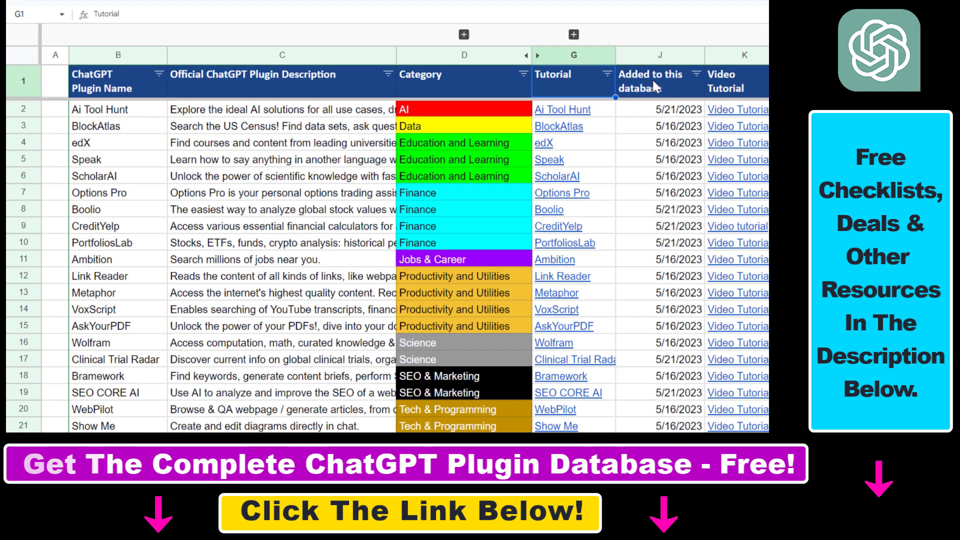
- Select the 'Added to this database' date column header in the plugin database sheet
click(654, 86)
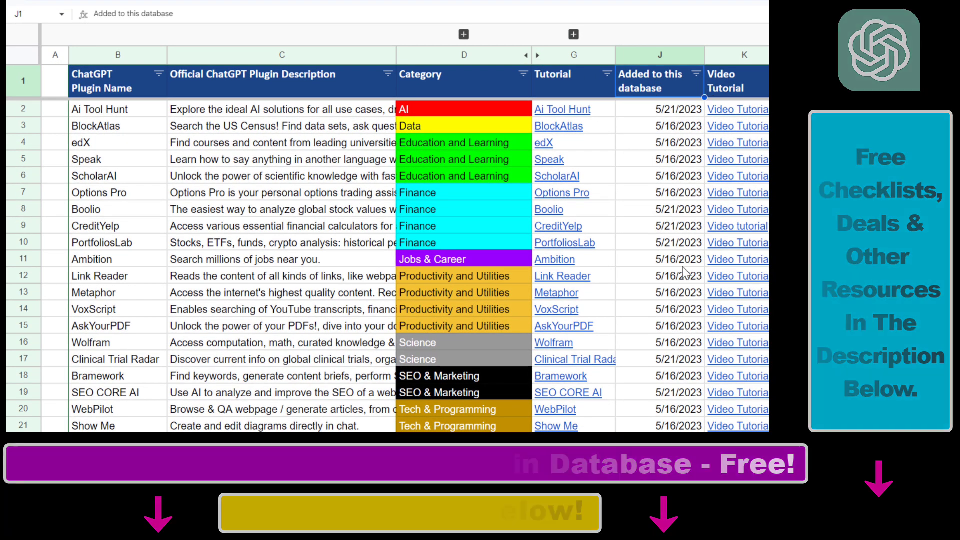